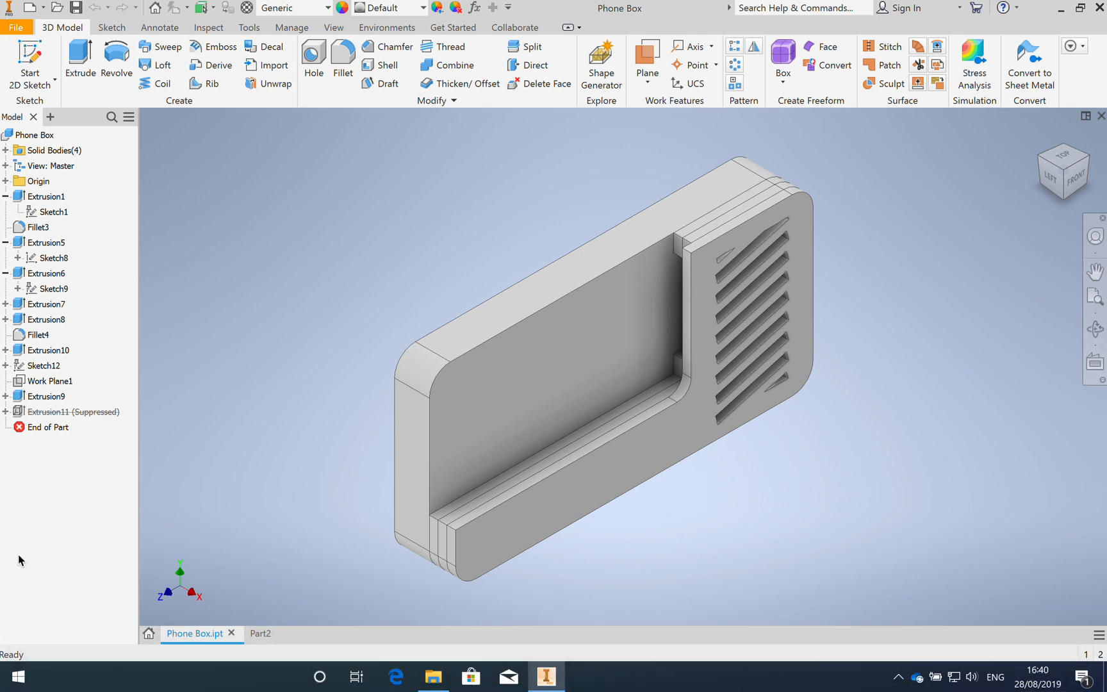
pyautogui.click(20, 681)
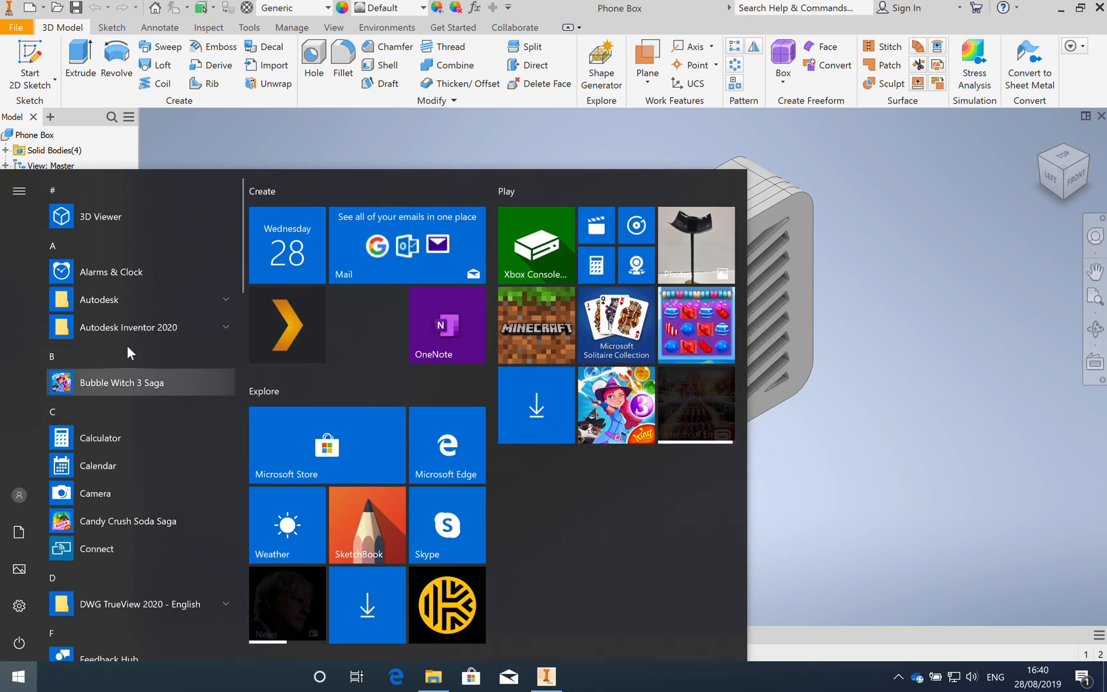
pyautogui.click(160, 329)
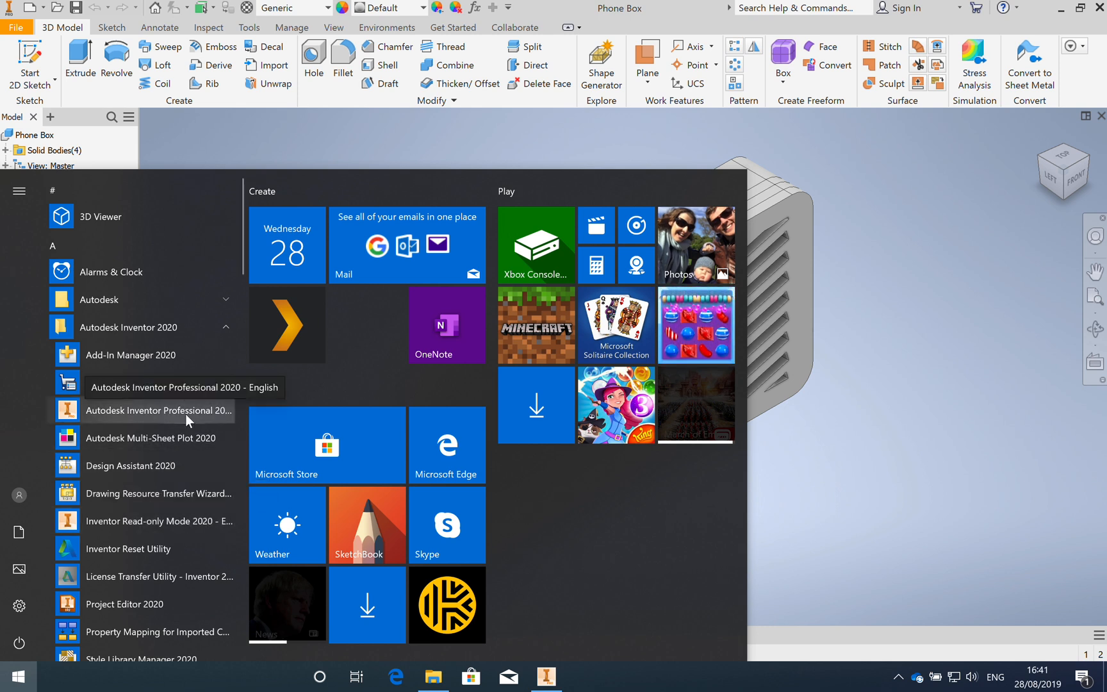
pyautogui.click(268, 133)
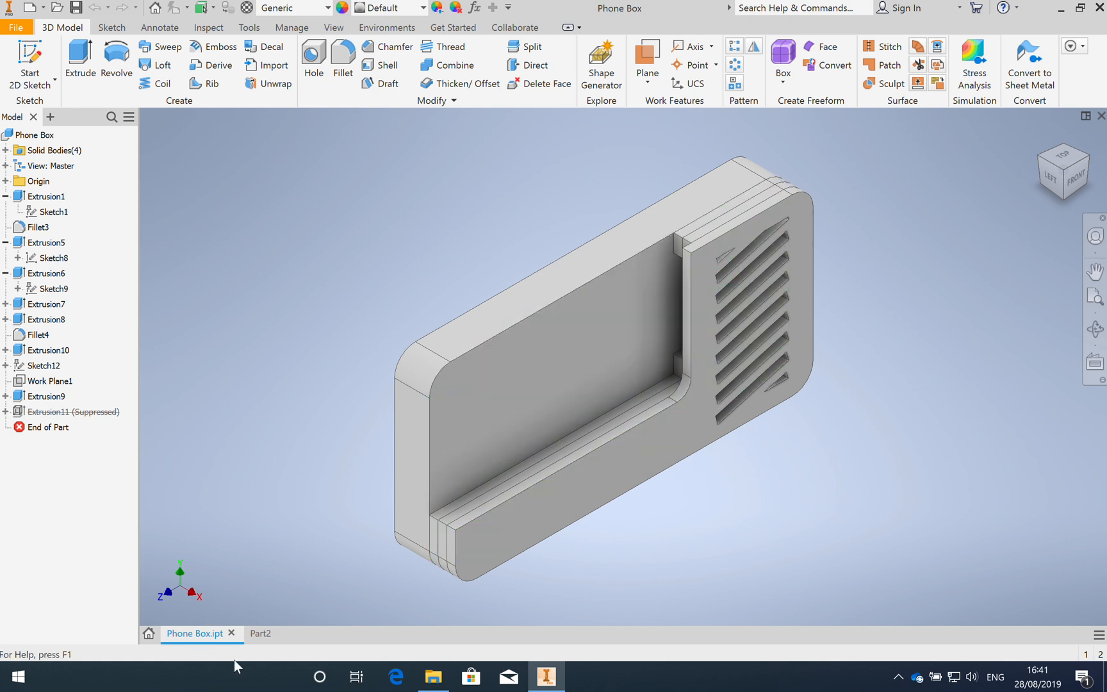
# Create a new part file from the metric Standard (mm).ipt template.
pyautogui.click(259, 635)
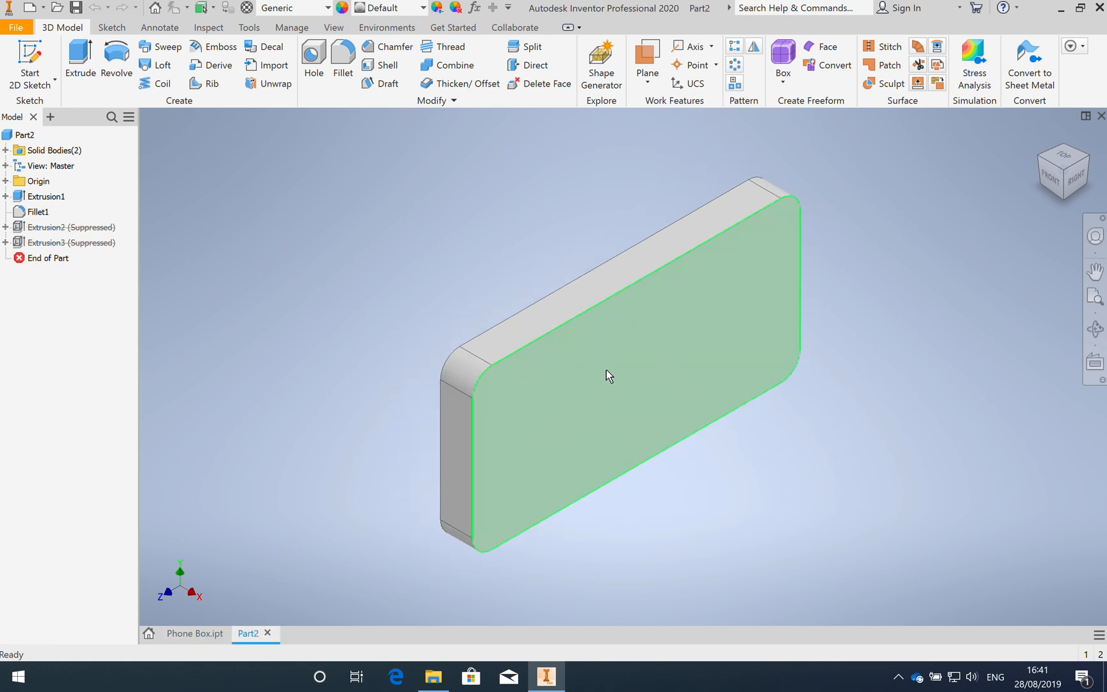
pyautogui.click(23, 29)
pyautogui.moveTo(47, 98)
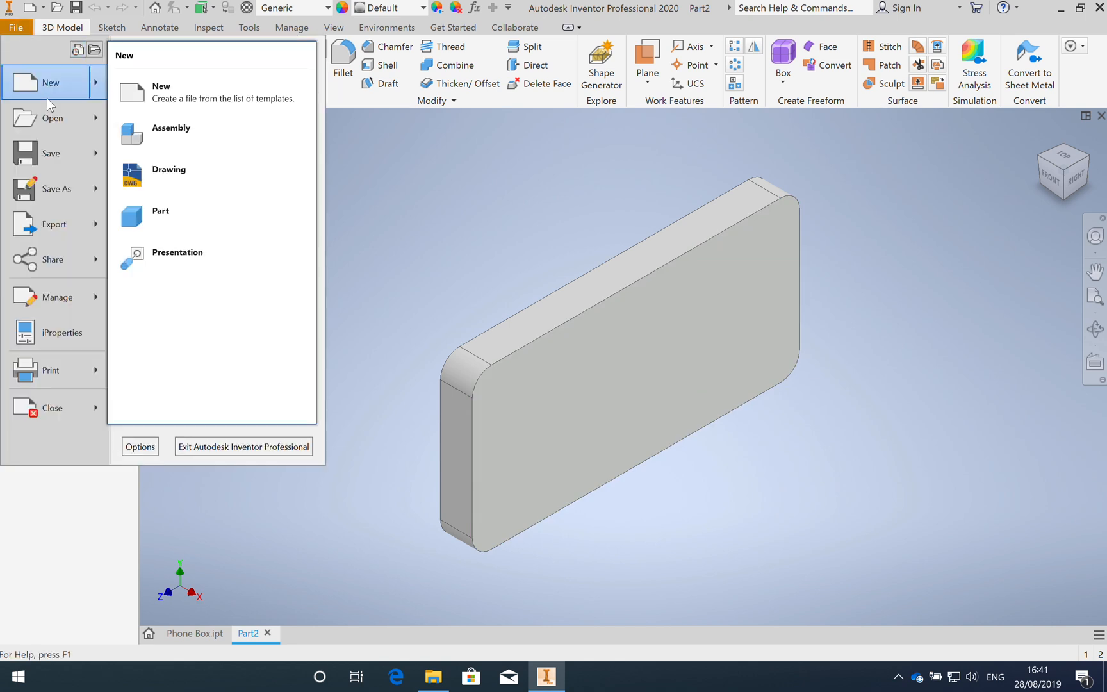
pyautogui.click(184, 95)
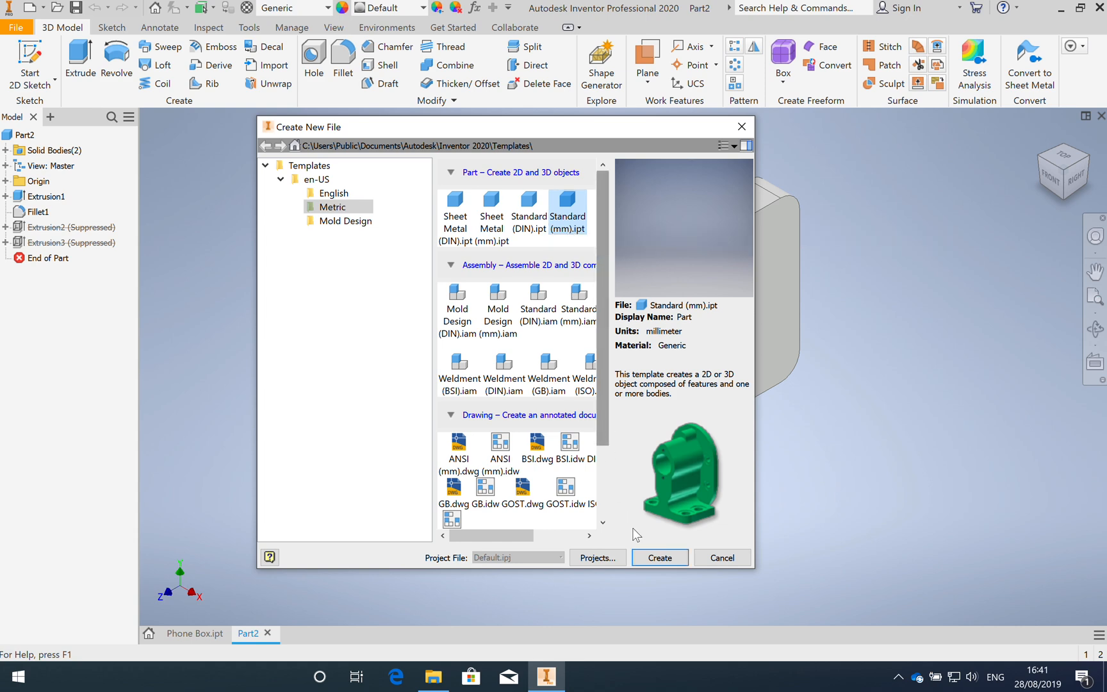
pyautogui.click(651, 556)
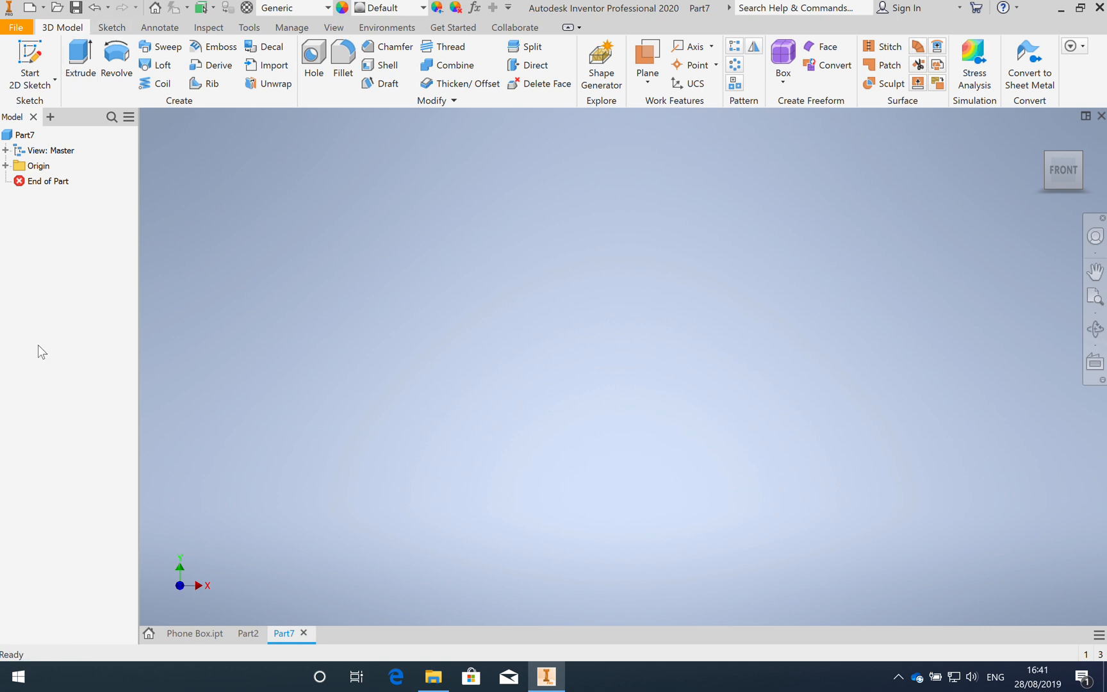
# Start a 2D sketch on the vertical YZ origin plane of the new part.
pyautogui.click(37, 82)
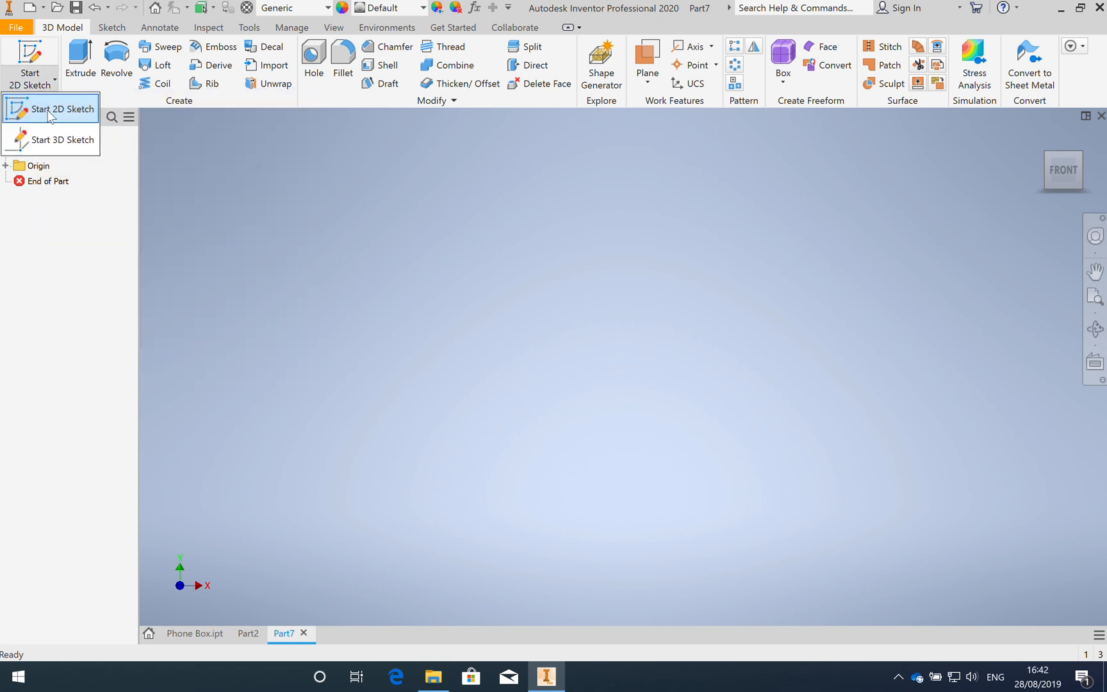
pyautogui.click(50, 113)
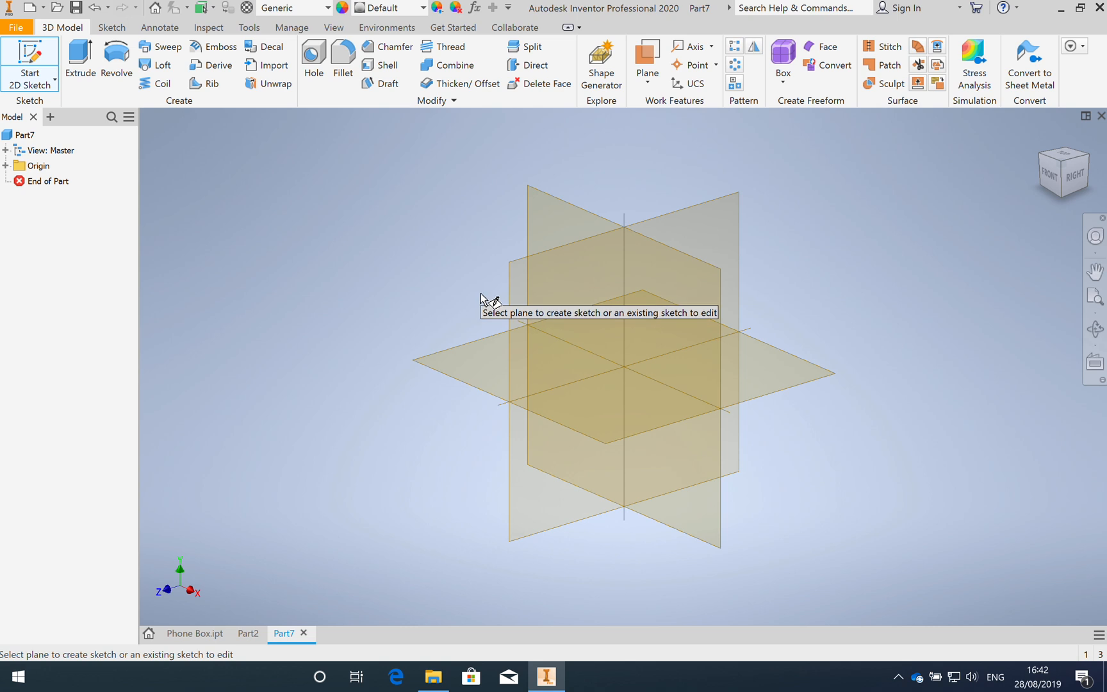
pyautogui.click(510, 293)
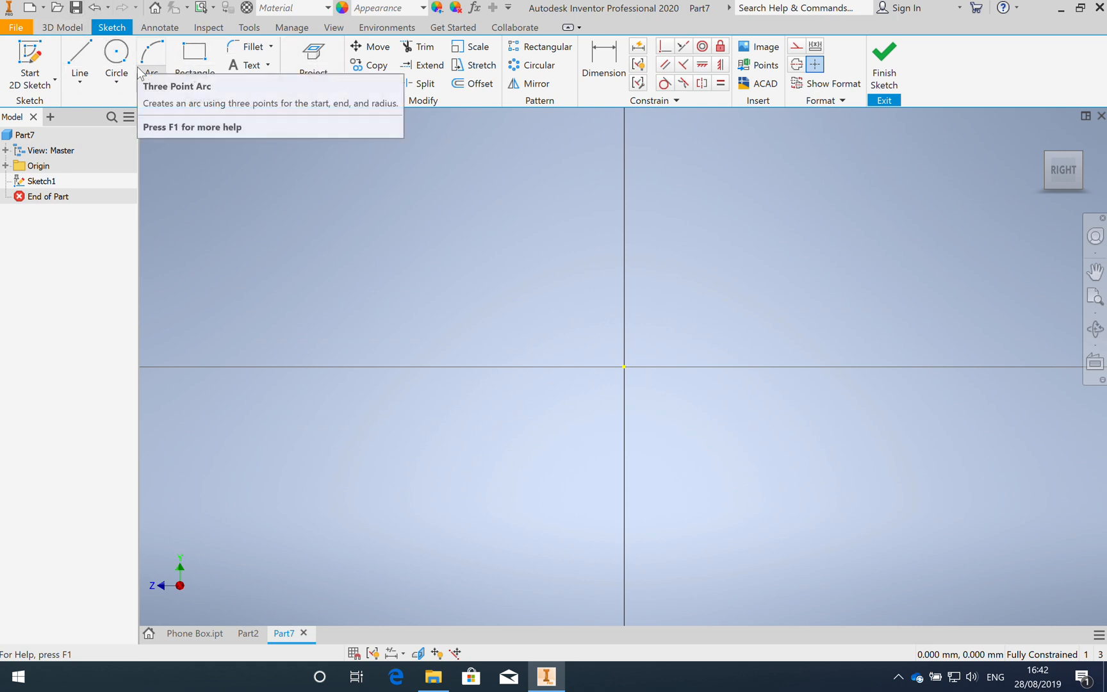
# Draw a two-point rectangle from the origin, 205 mm wide along Z and 100 mm high along Y.
pyautogui.click(194, 77)
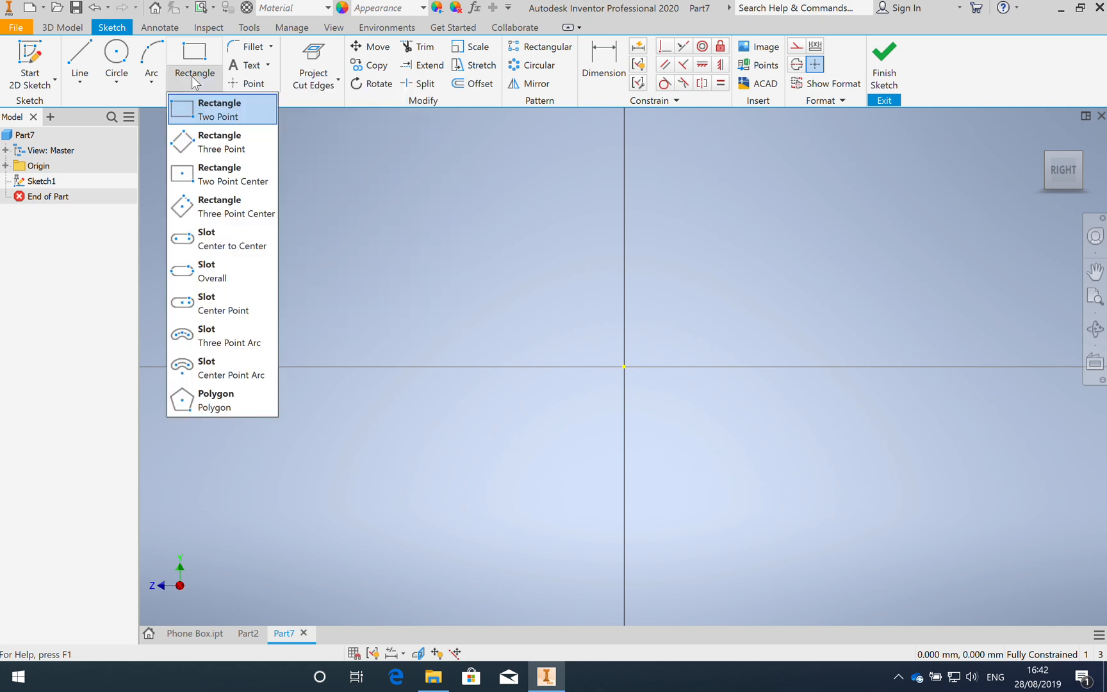
pyautogui.click(210, 117)
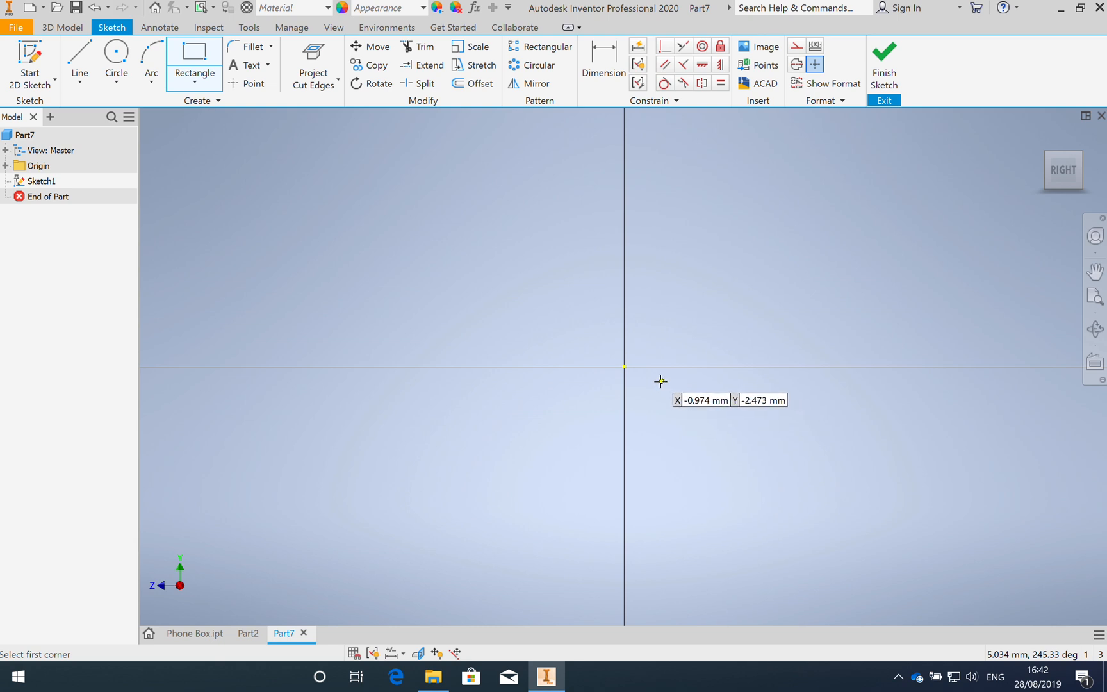
pyautogui.click(624, 367)
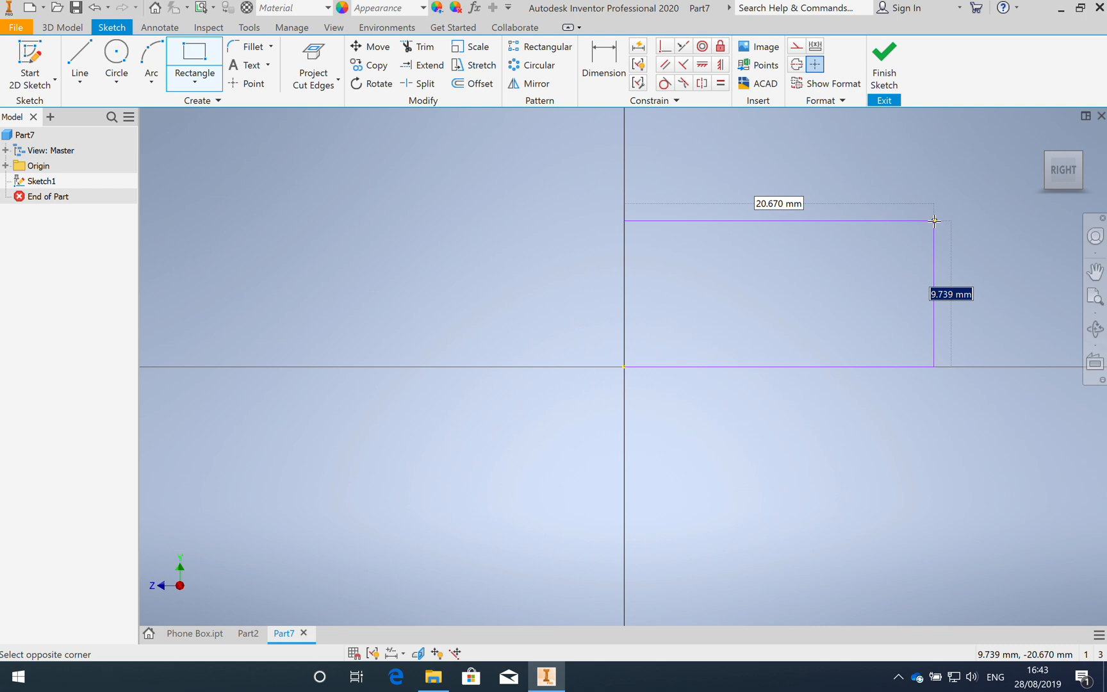
pyautogui.write('0')
pyautogui.press('Tab')
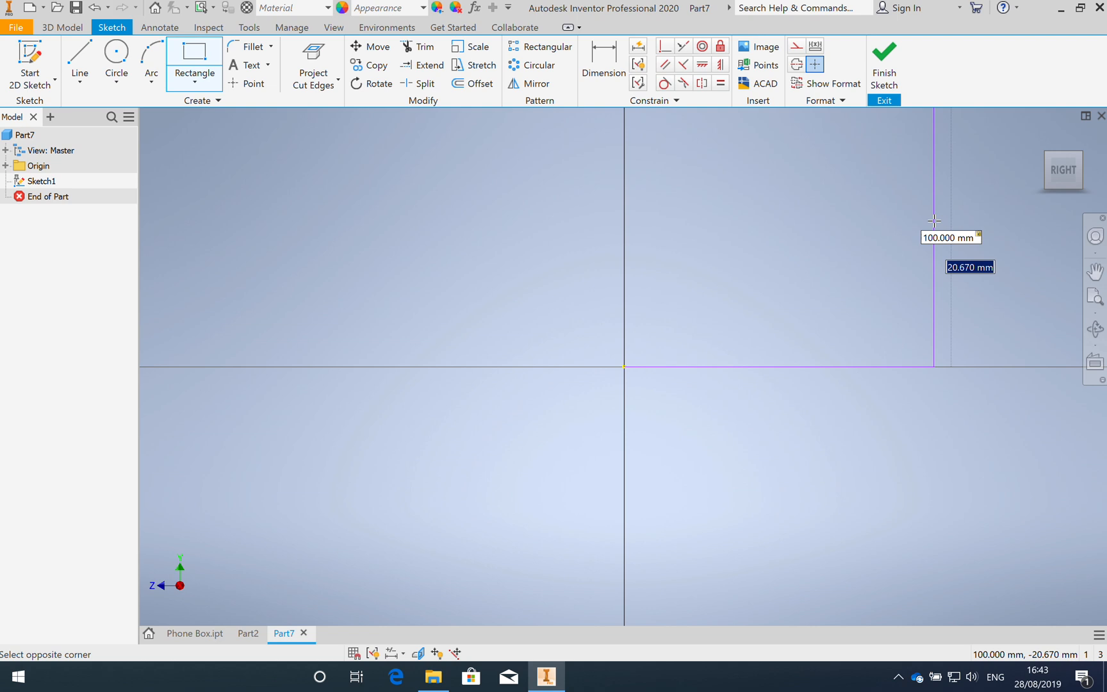
pyautogui.write('5')
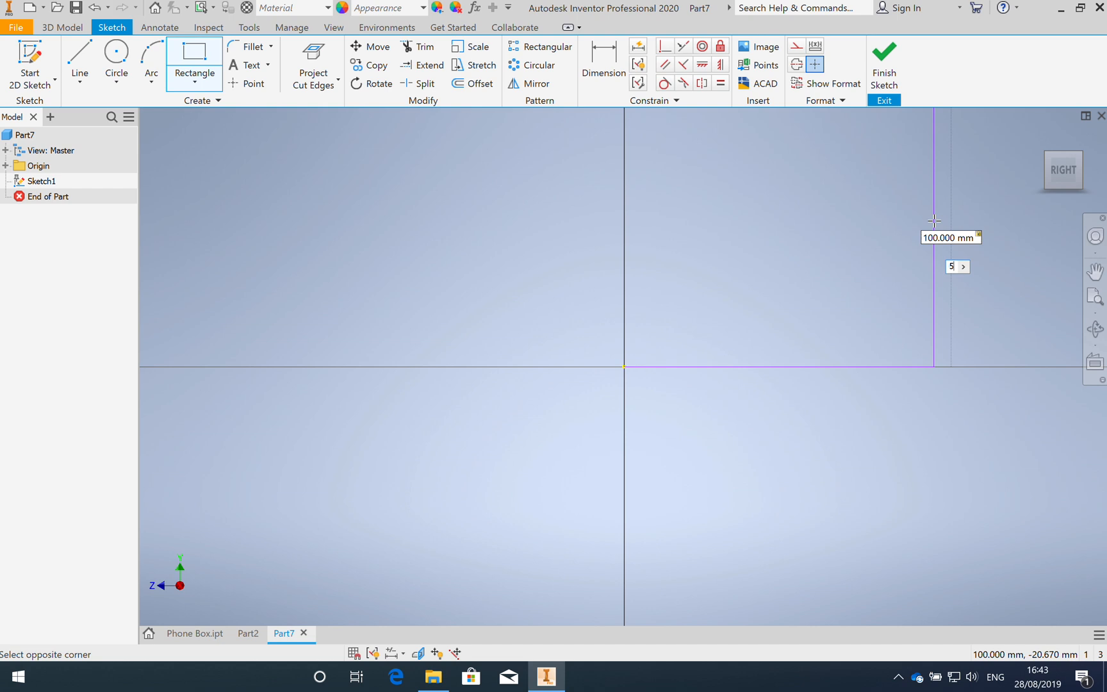
pyautogui.press('Tab')
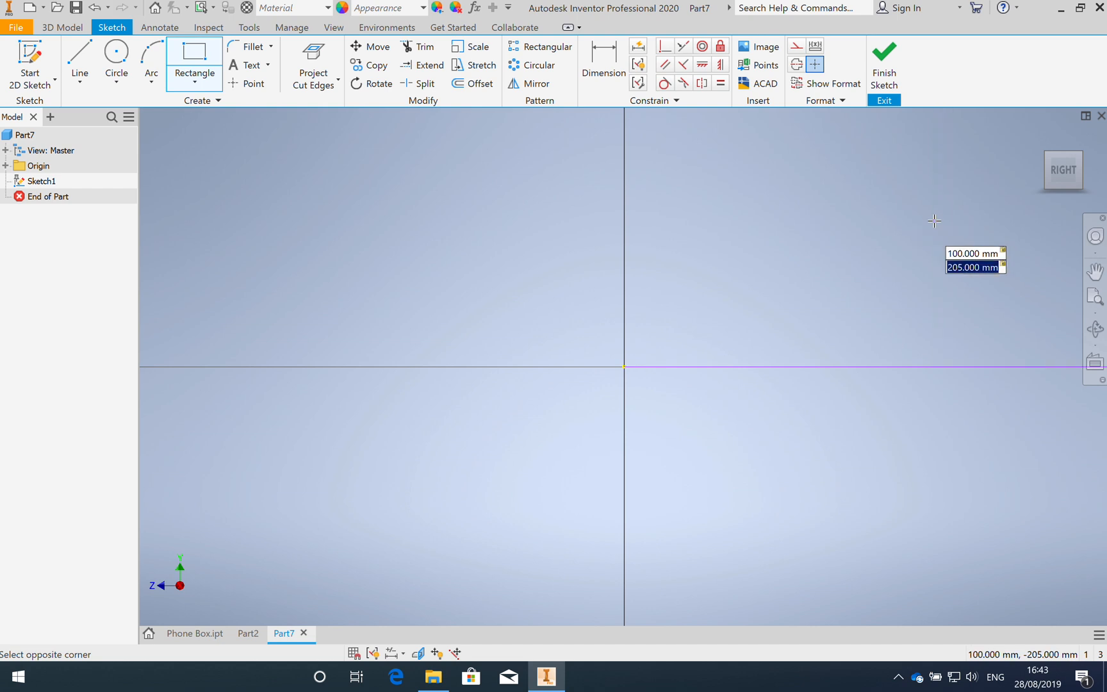
pyautogui.press('Tab')
pyautogui.press('Return')
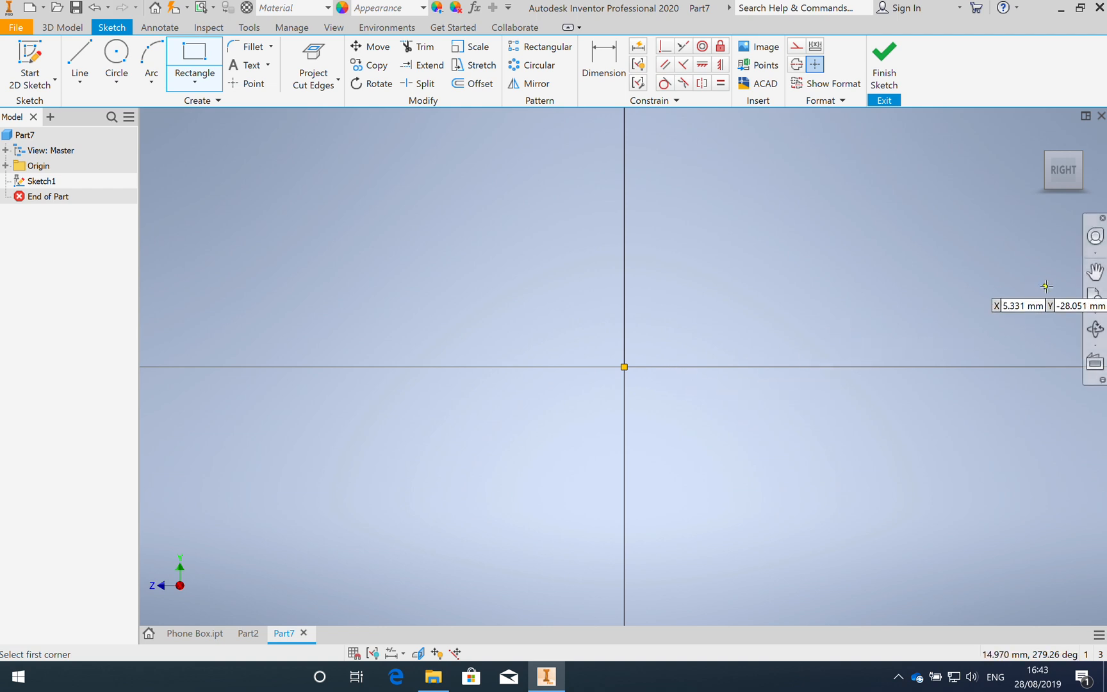
pyautogui.click(1097, 300)
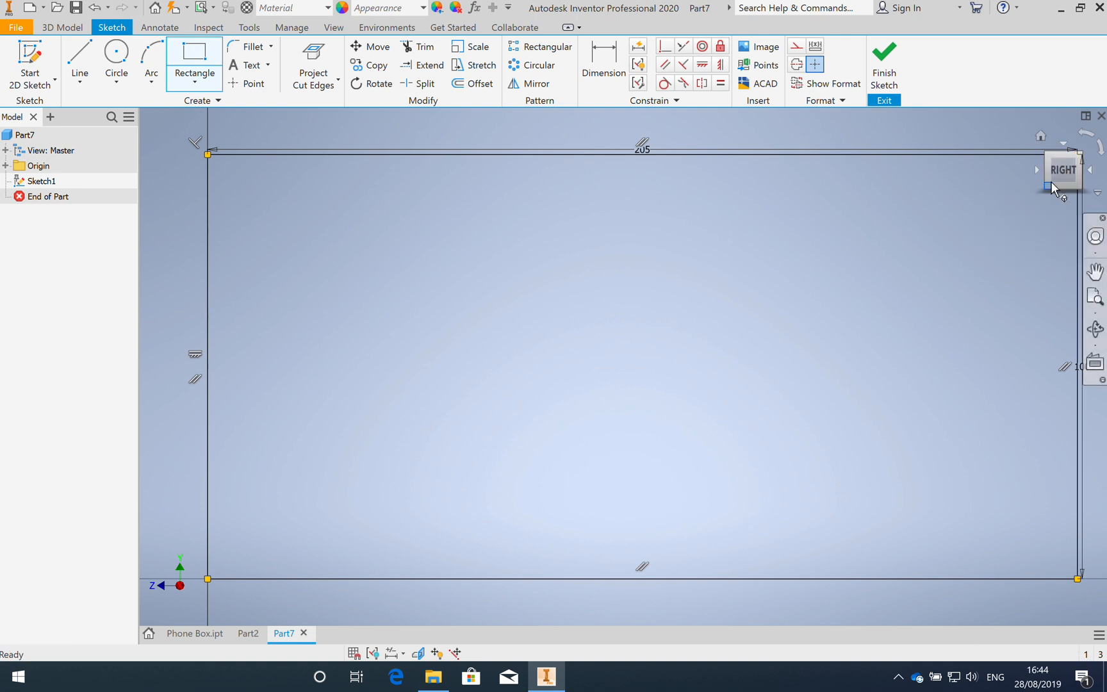
pyautogui.click(1087, 138)
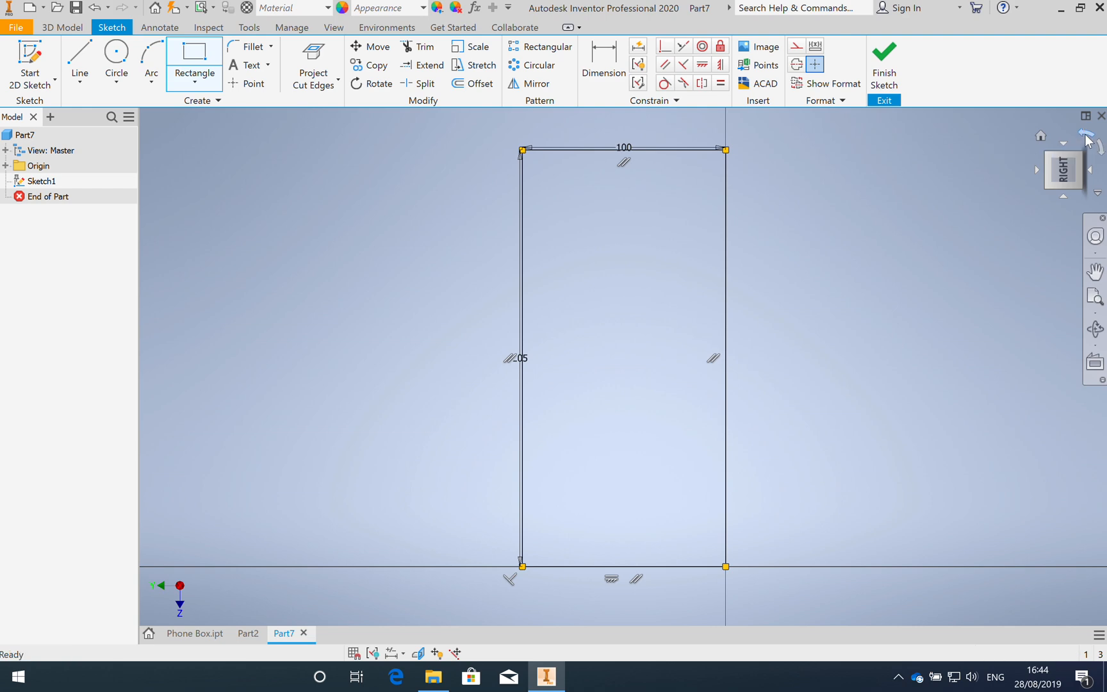
pyautogui.click(1087, 137)
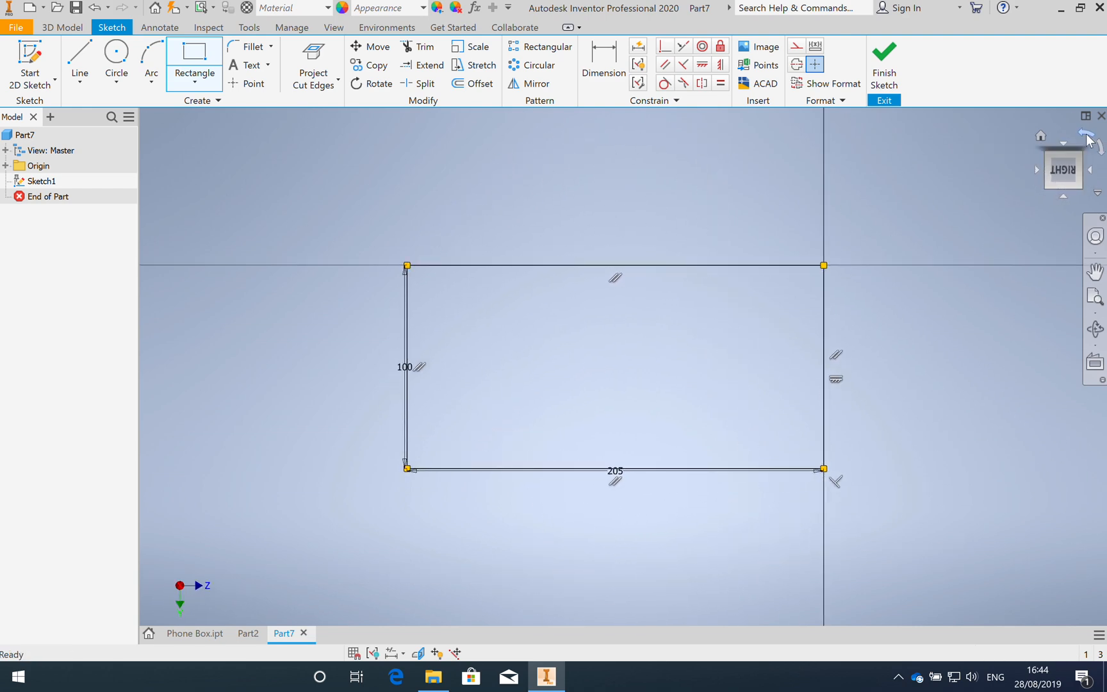
pyautogui.click(1087, 136)
pyautogui.click(1086, 135)
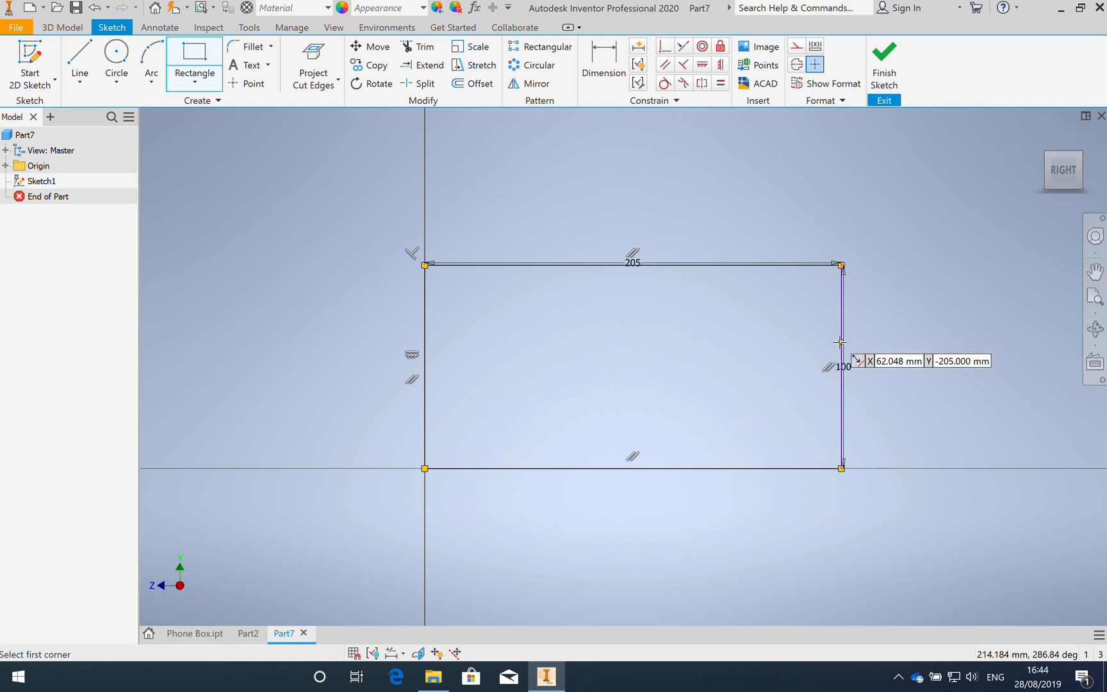
# Finish the sketch and extrude the rectangular profile 20 mm into a solid block.
pyautogui.click(883, 64)
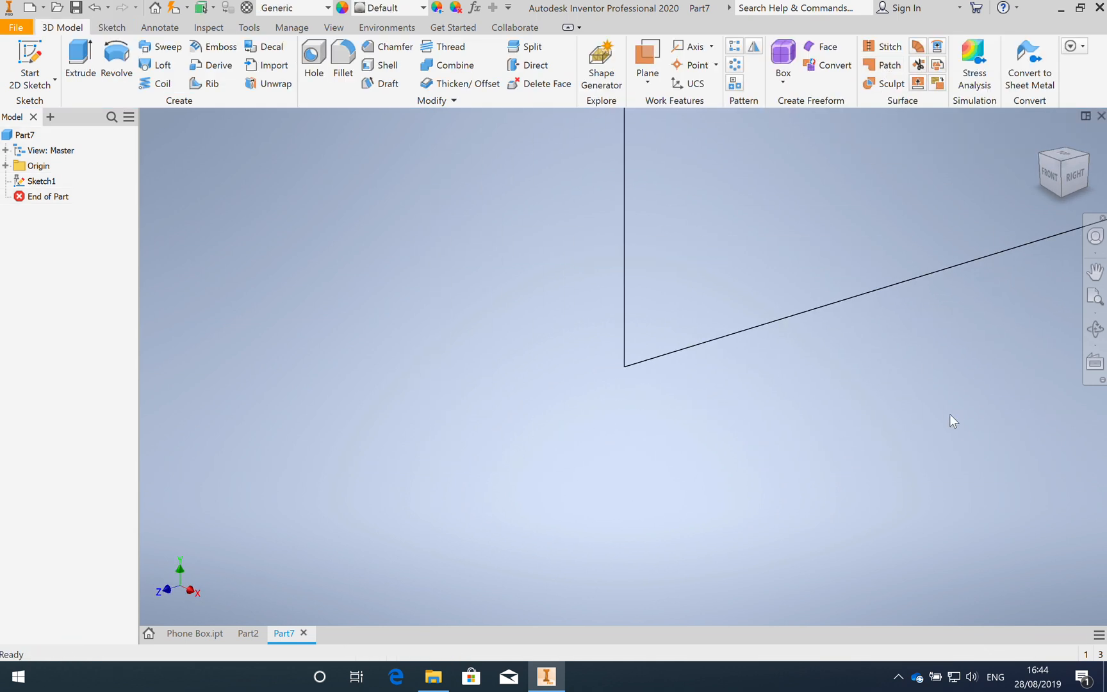
pyautogui.click(1095, 297)
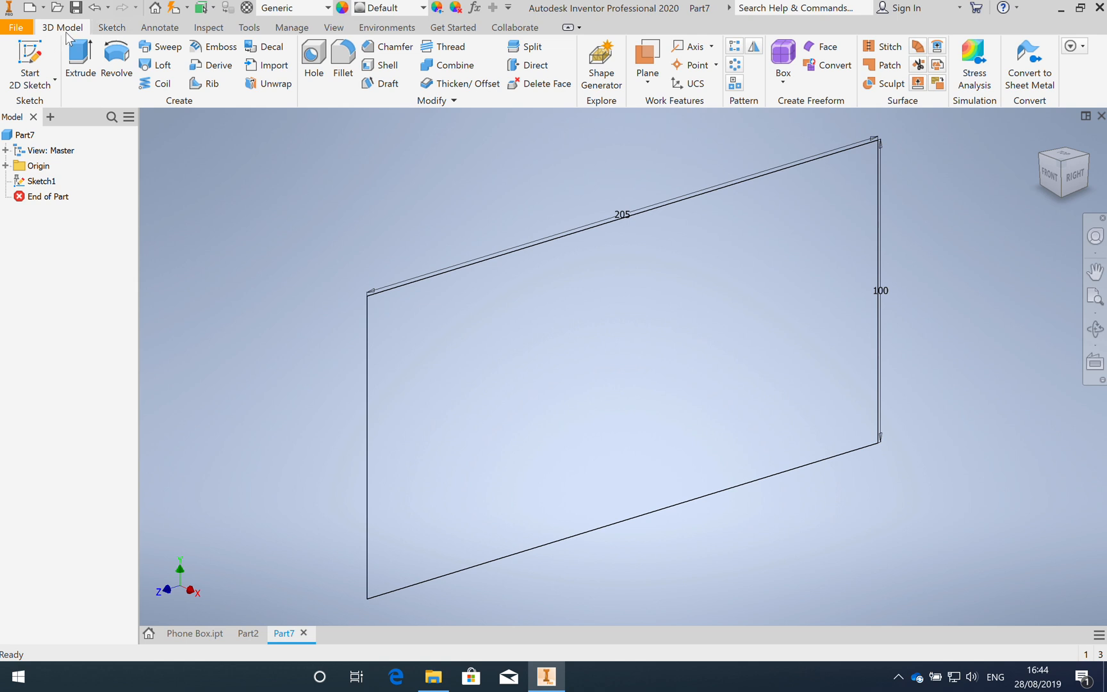
pyautogui.click(80, 69)
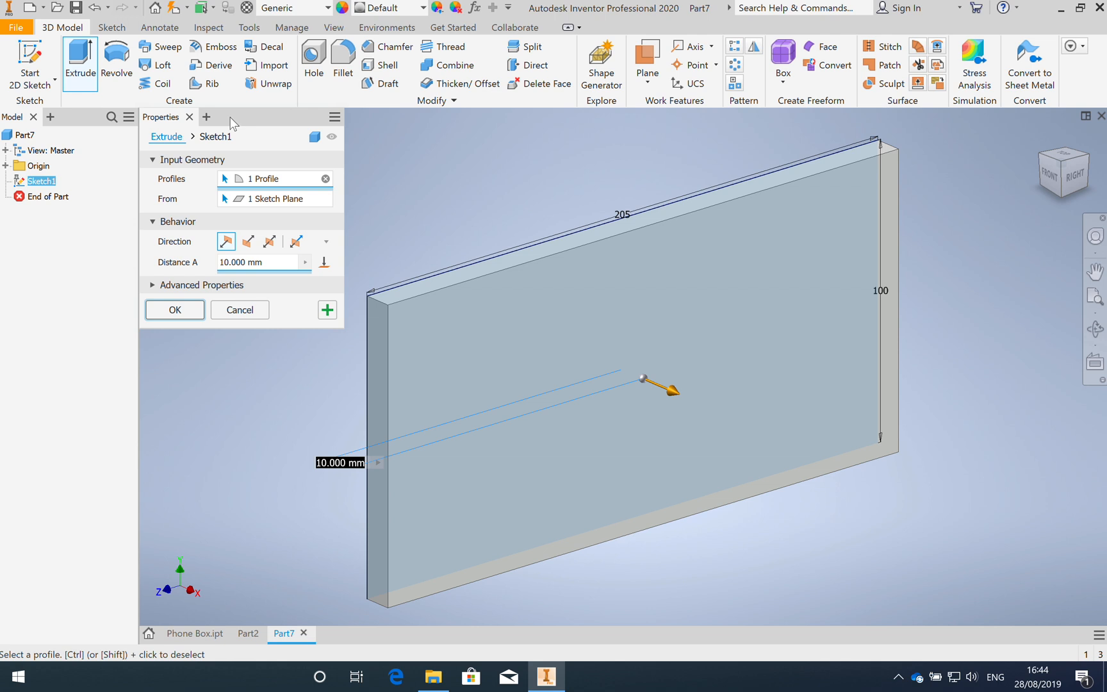
pyautogui.click(226, 266)
pyautogui.click(225, 266)
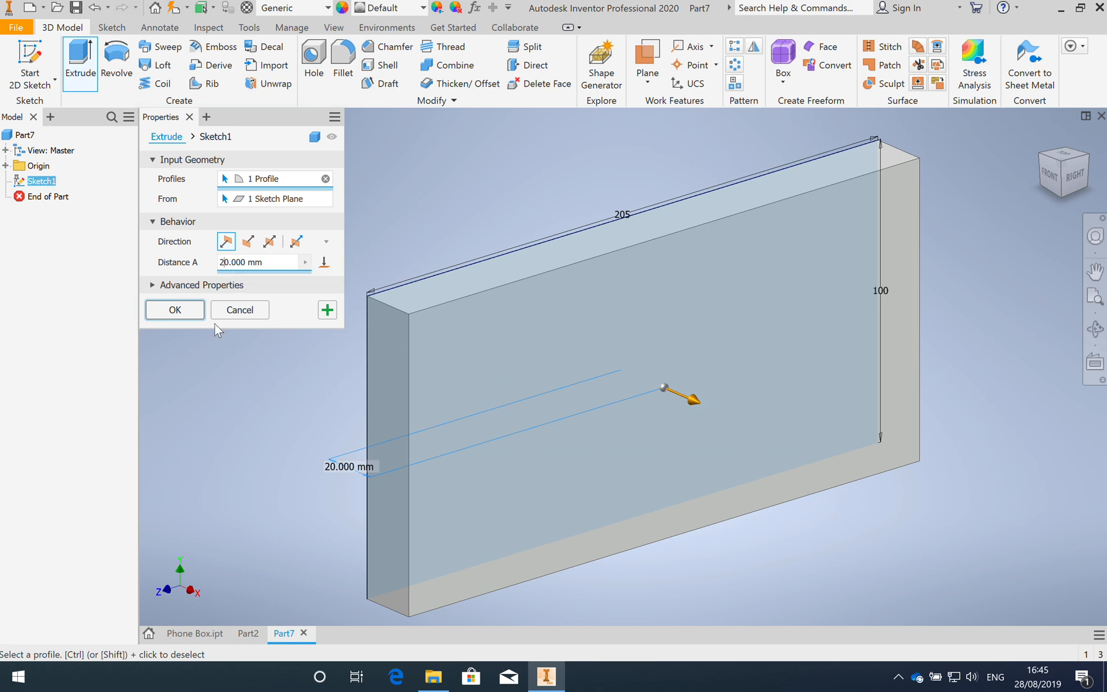
pyautogui.click(175, 311)
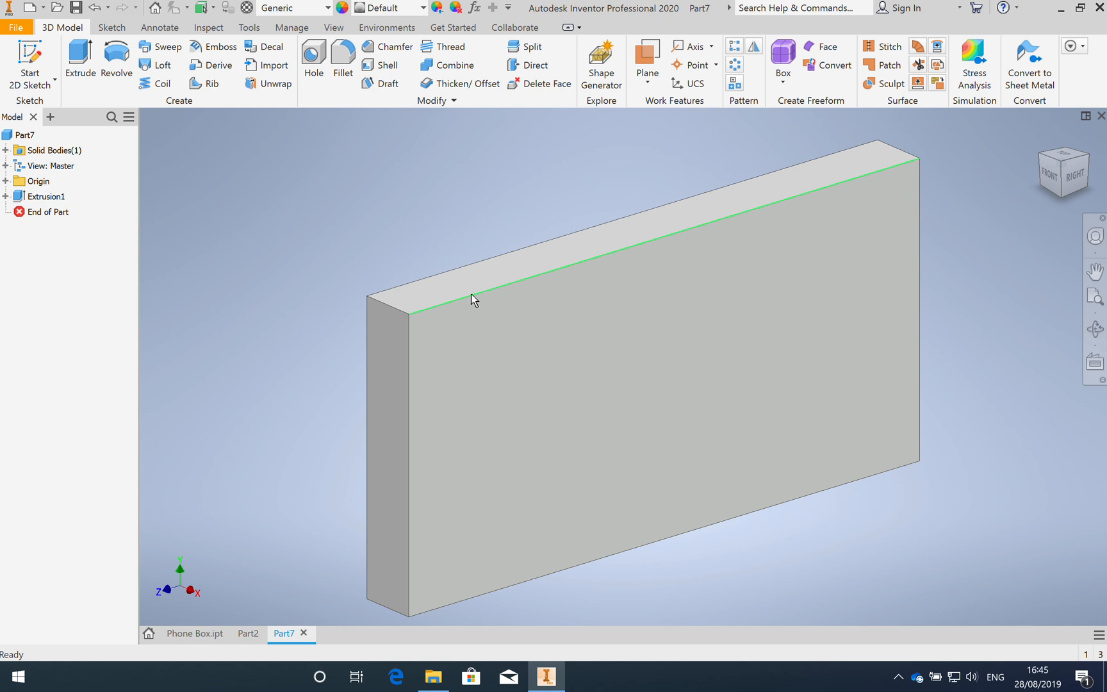
# Fillet the four short corner edges of the block with a constant 12 mm radius.
pyautogui.click(344, 55)
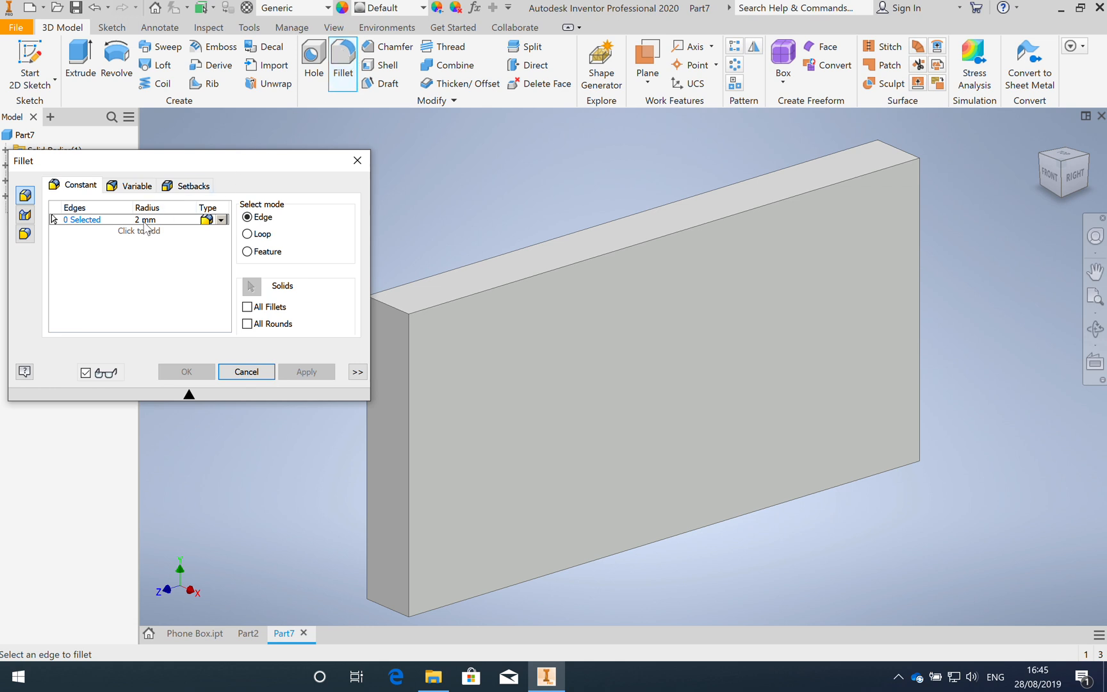
pyautogui.click(142, 220)
pyautogui.write('1')
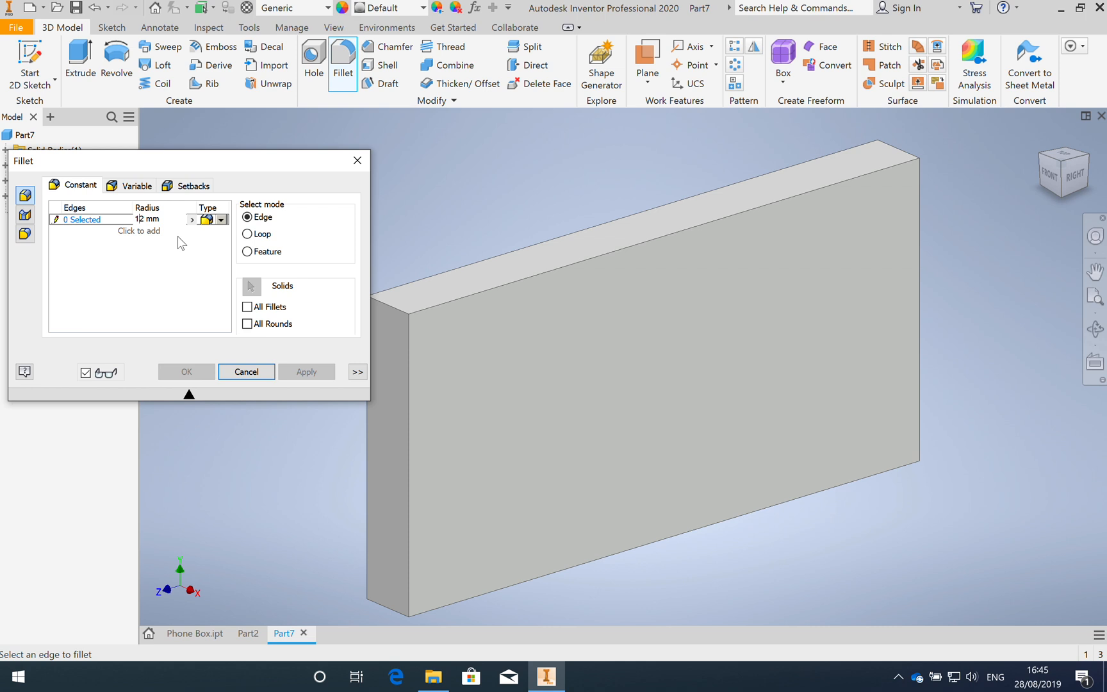
pyautogui.click(393, 307)
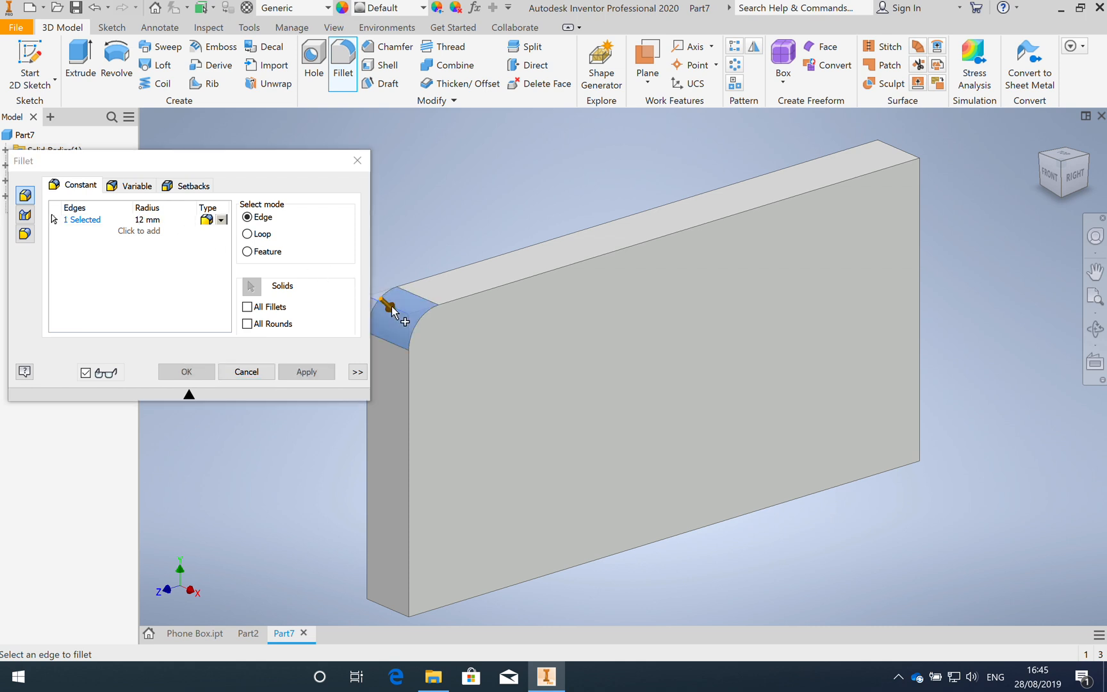
pyautogui.click(892, 157)
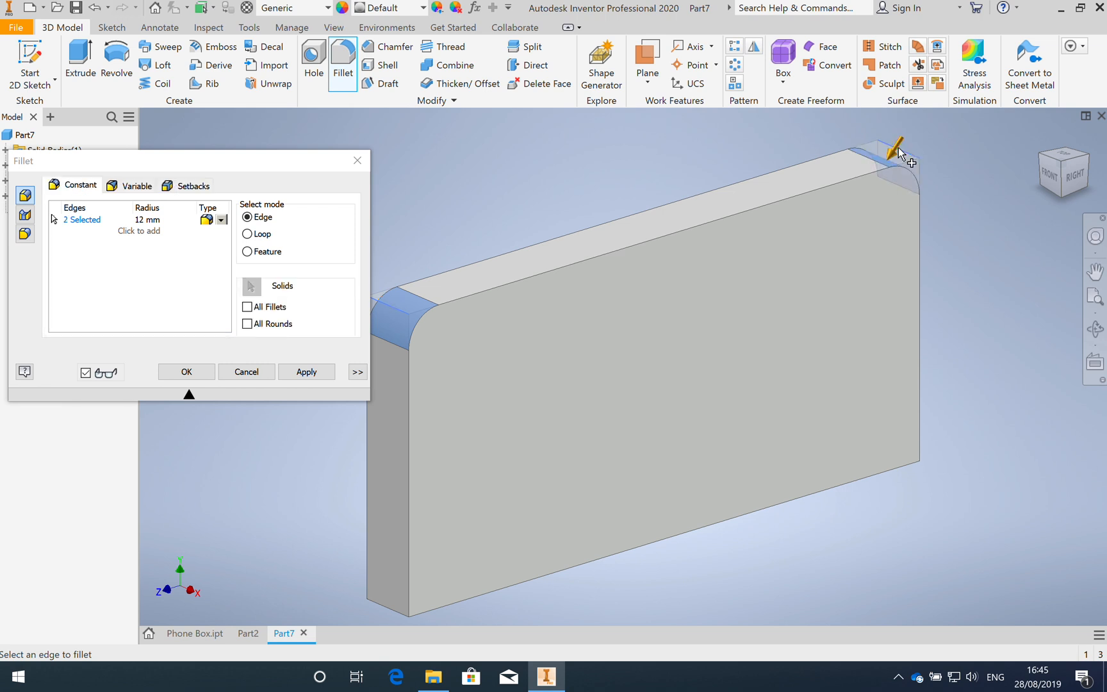
pyautogui.click(395, 612)
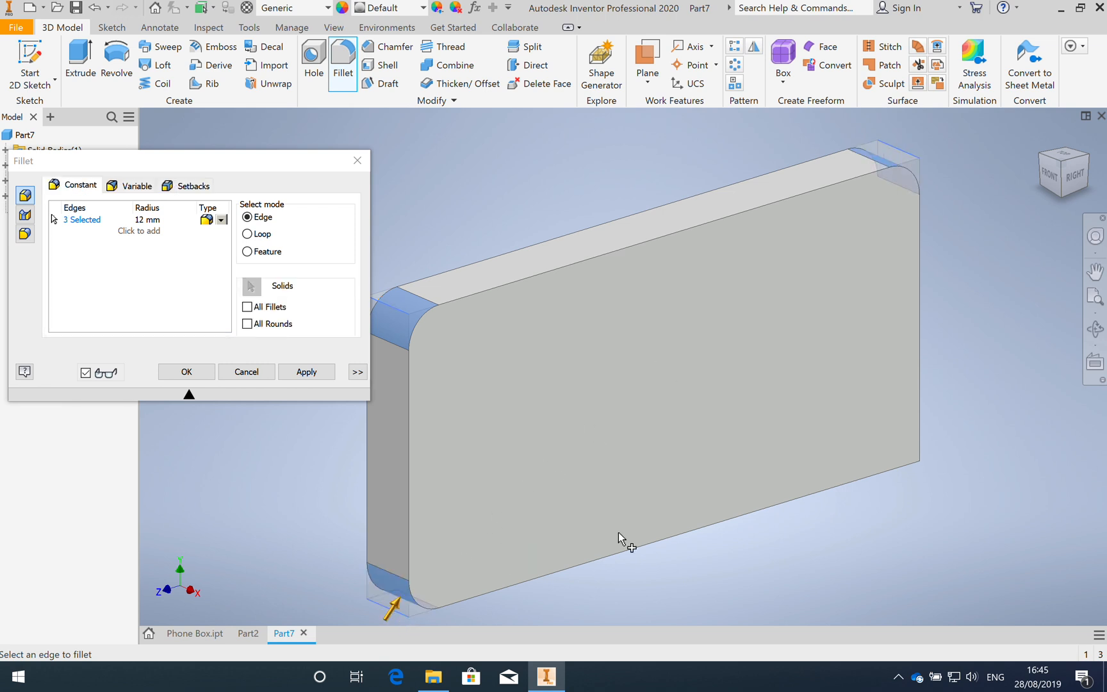
pyautogui.click(897, 455)
pyautogui.click(297, 372)
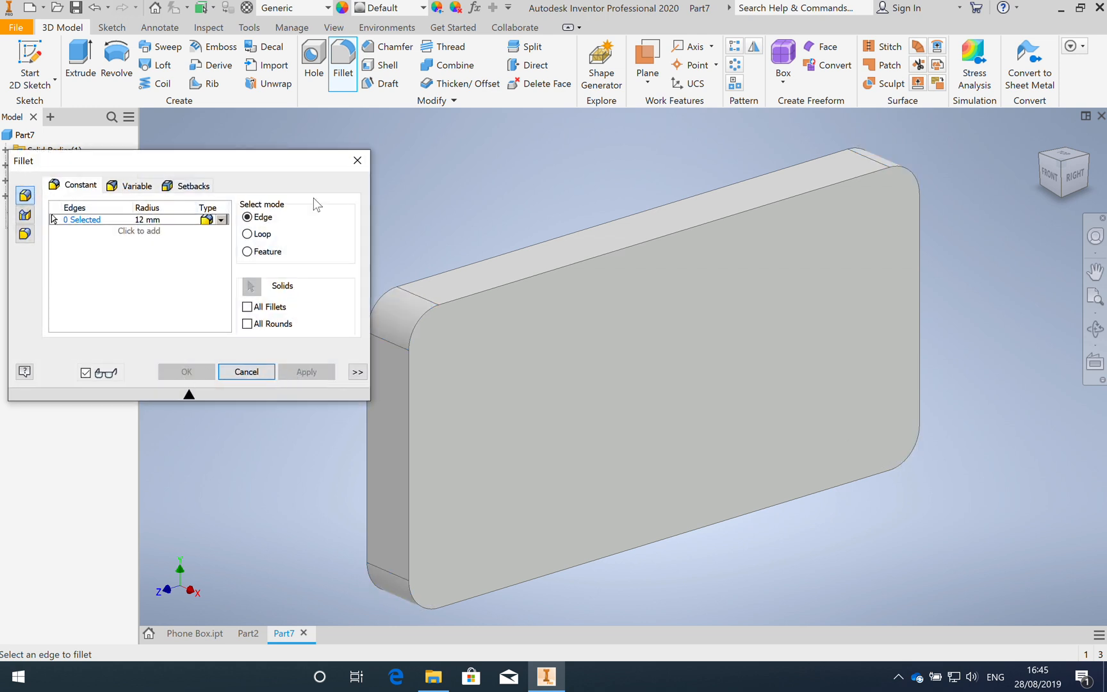
pyautogui.click(359, 161)
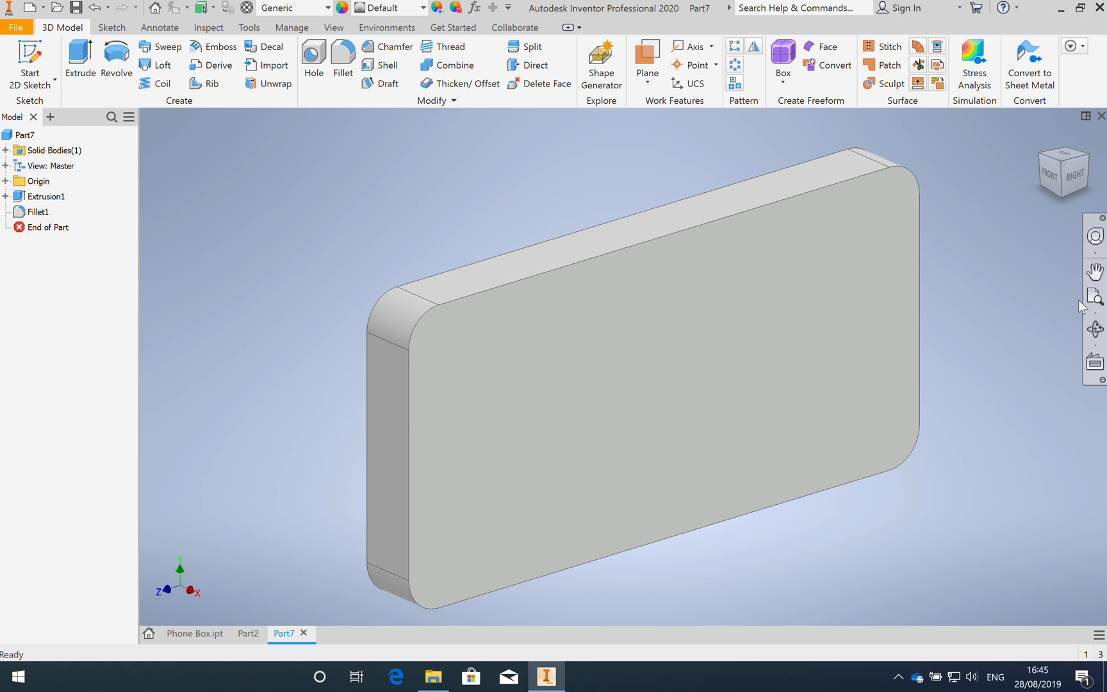
pyautogui.moveTo(1075, 176)
pyautogui.mouseDown()
pyautogui.moveTo(1063, 193)
pyautogui.moveTo(1066, 168)
pyautogui.moveTo(1069, 177)
pyautogui.mouseUp()
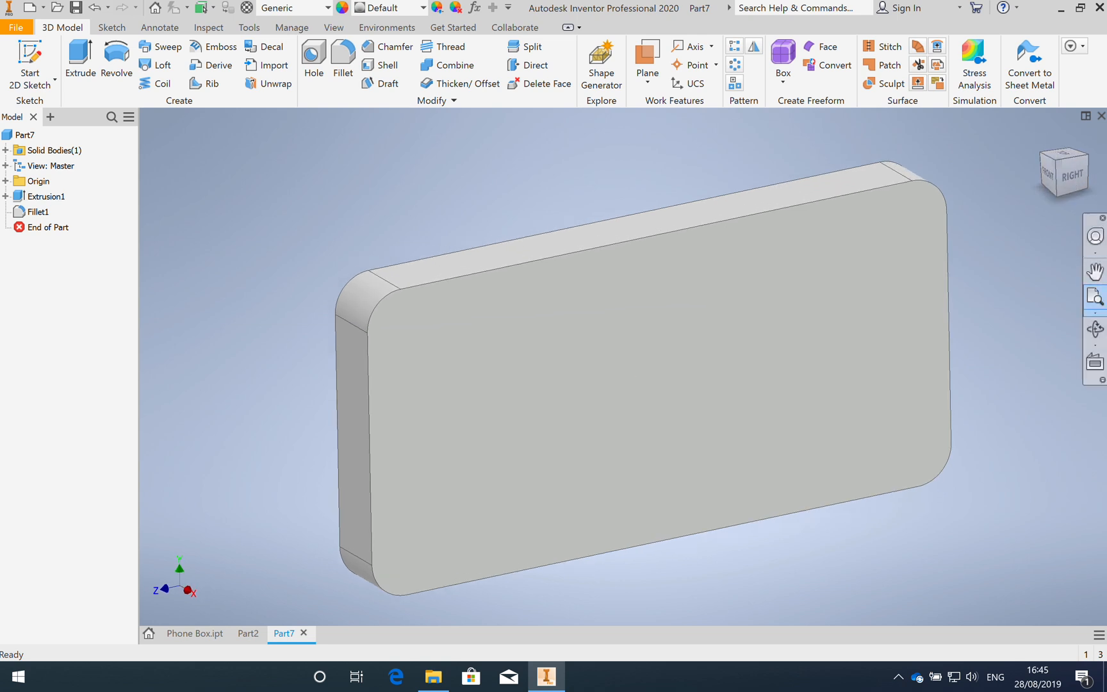
pyautogui.click(1096, 331)
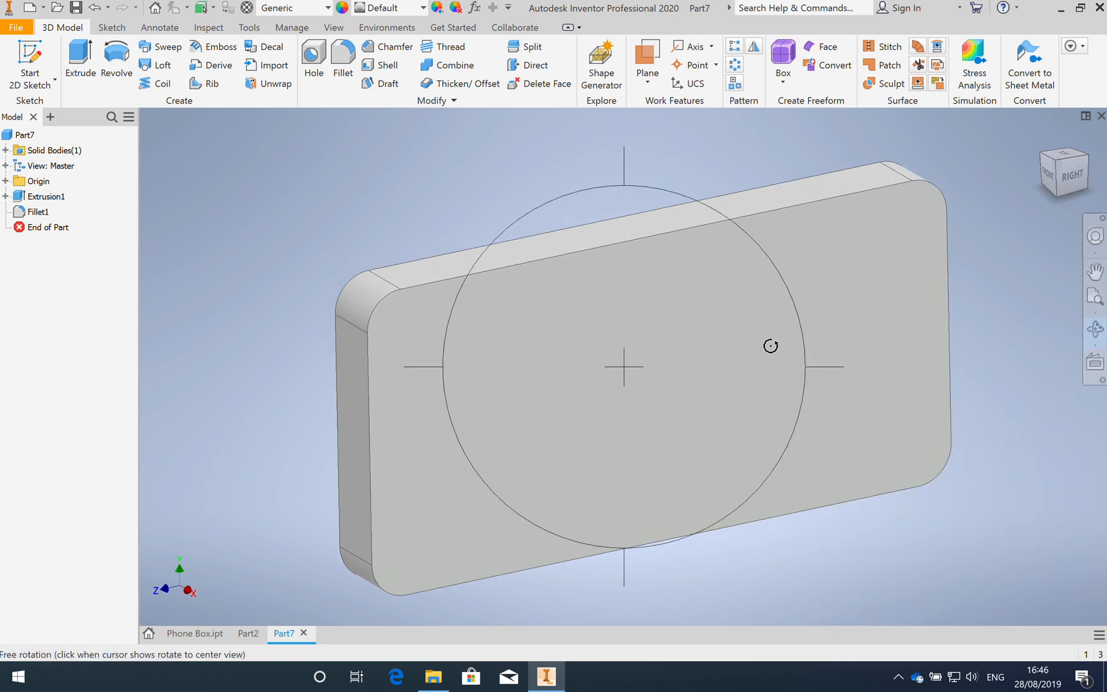
pyautogui.moveTo(609, 356)
pyautogui.mouseDown()
pyautogui.moveTo(636, 369)
pyautogui.moveTo(606, 344)
pyautogui.moveTo(608, 358)
pyautogui.mouseUp()
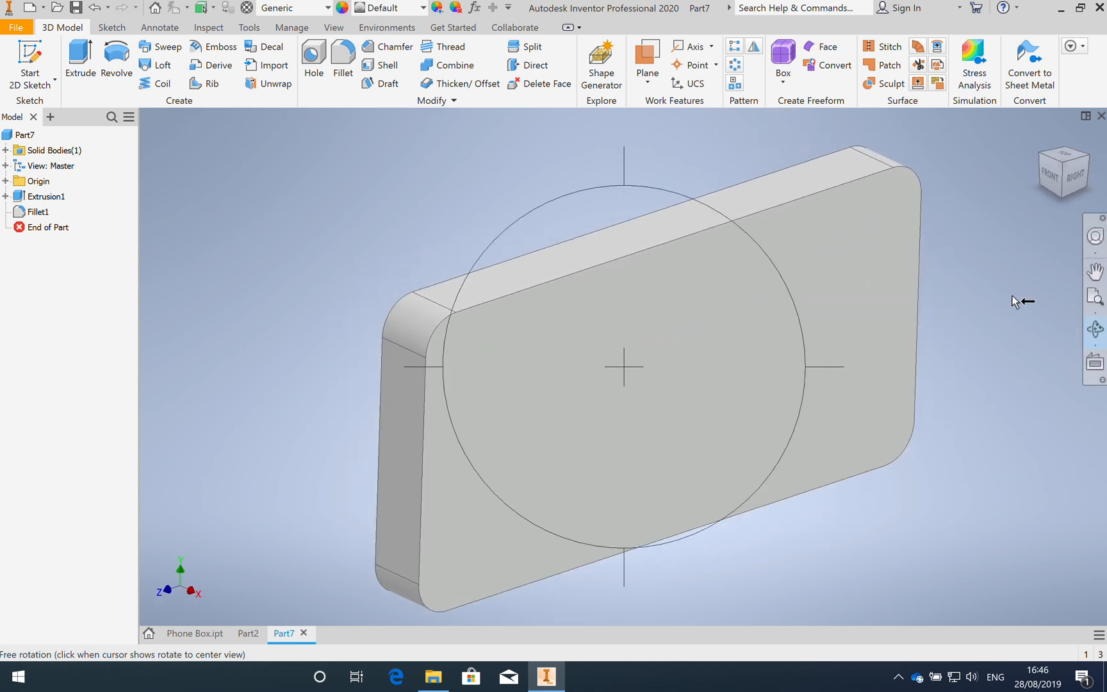
pyautogui.press('Escape')
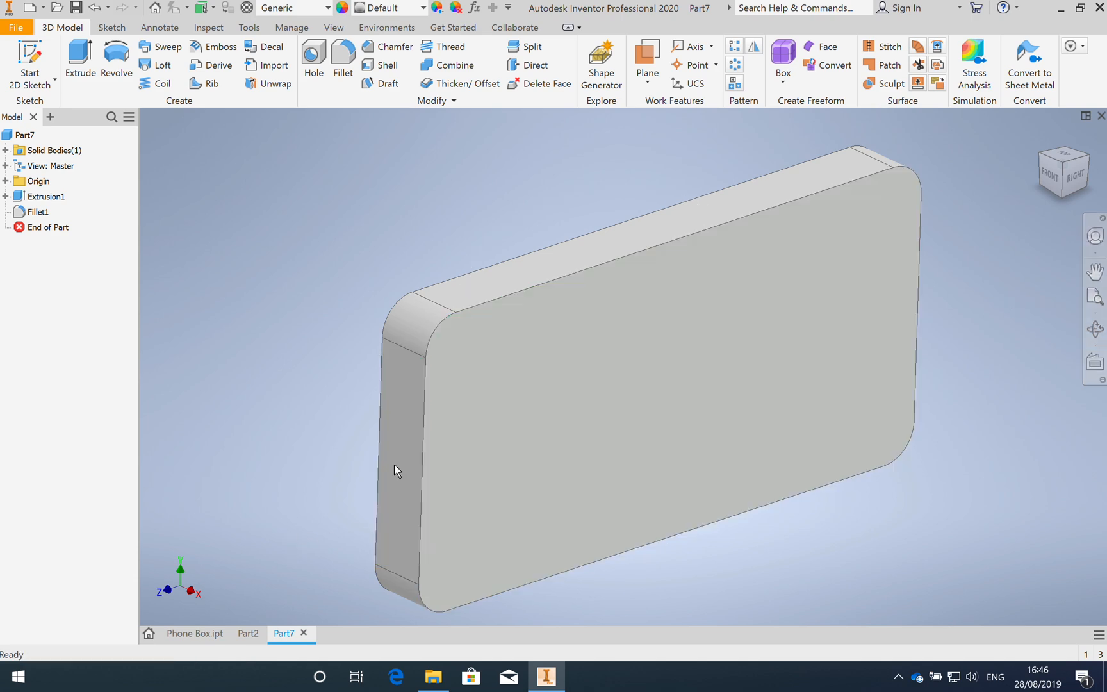